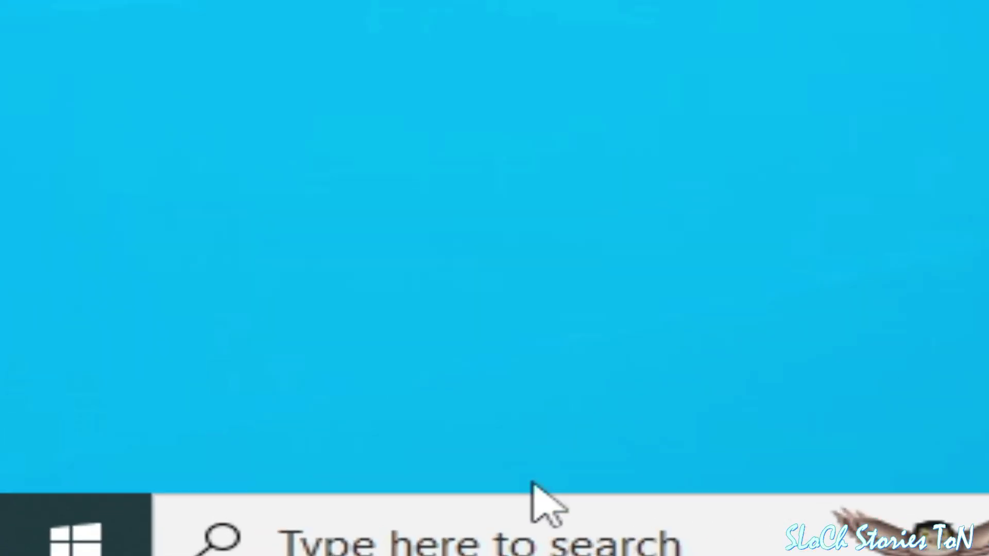
- Search for 'settings', browse the Apps & features list, then close Settings
{"action": "left_click", "coordinate": [498, 550]}
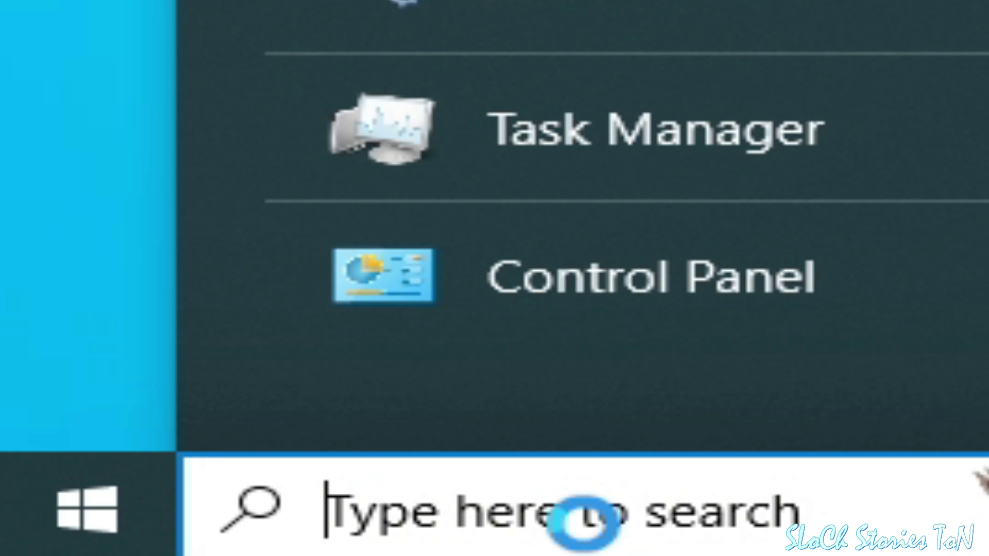
{"action": "type", "text": "settings"}
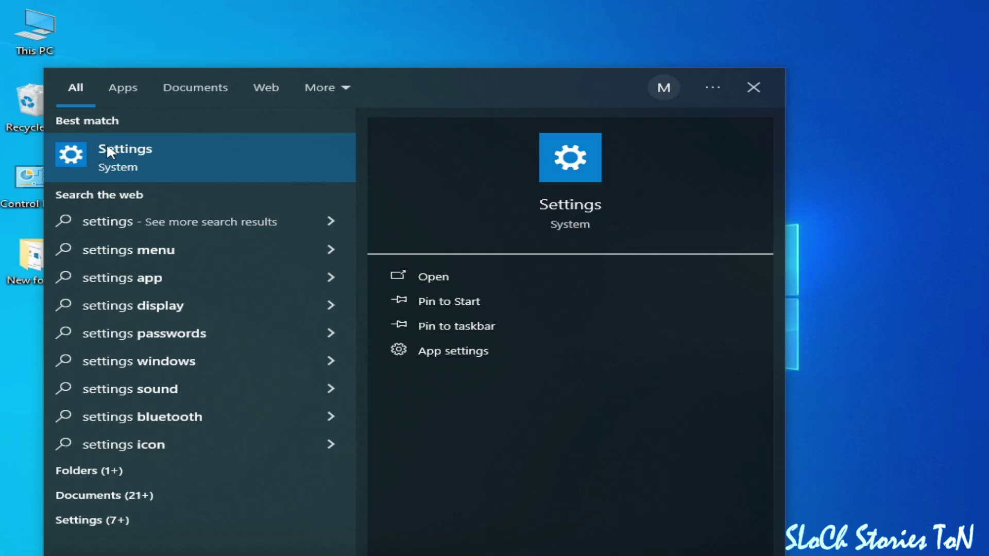
{"action": "left_click", "coordinate": [106, 143]}
{"action": "scroll", "coordinate": [806, 335], "scroll_direction": "down", "scroll_amount": 3}
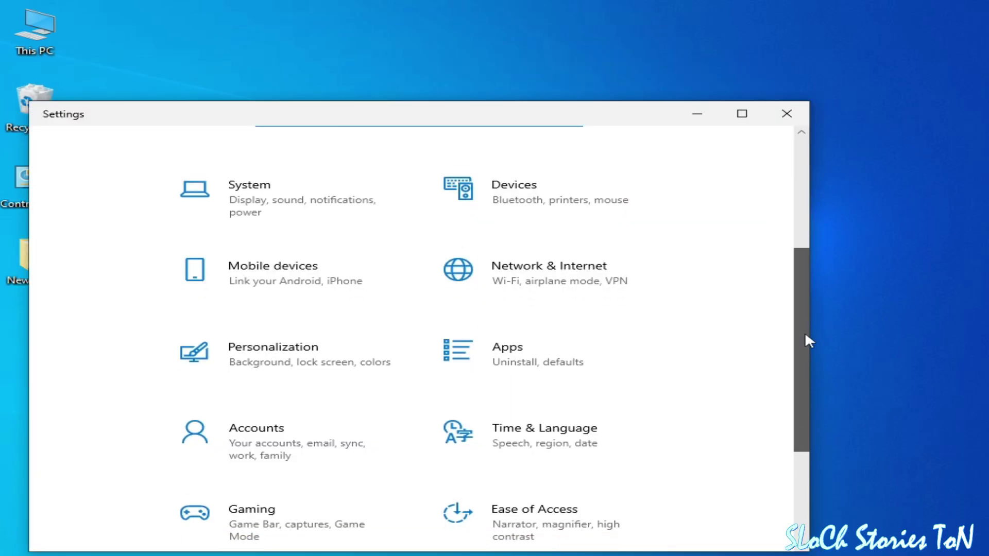
{"action": "left_click", "coordinate": [522, 340]}
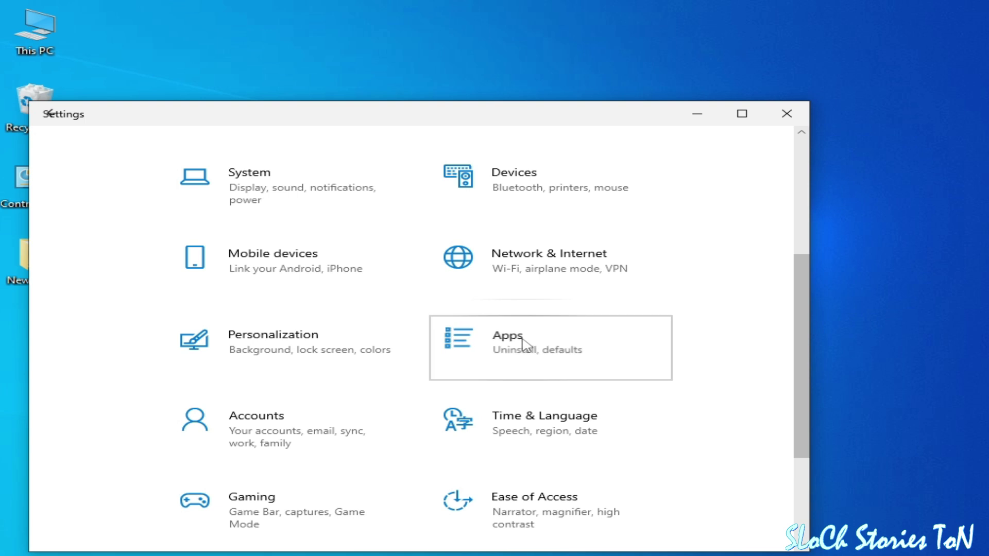
{"action": "left_click", "coordinate": [115, 276]}
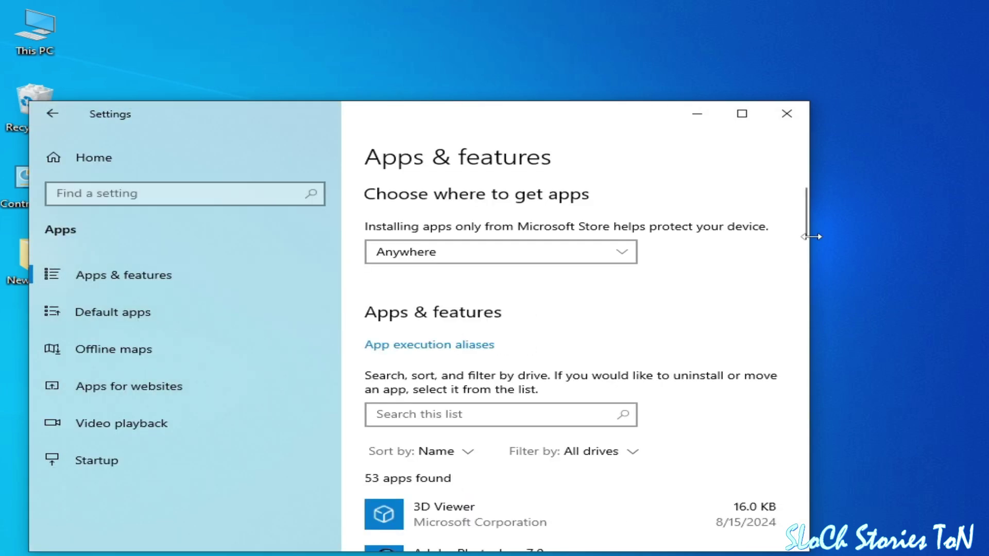
{"action": "scroll", "coordinate": [804, 227], "scroll_direction": "down", "scroll_amount": 2}
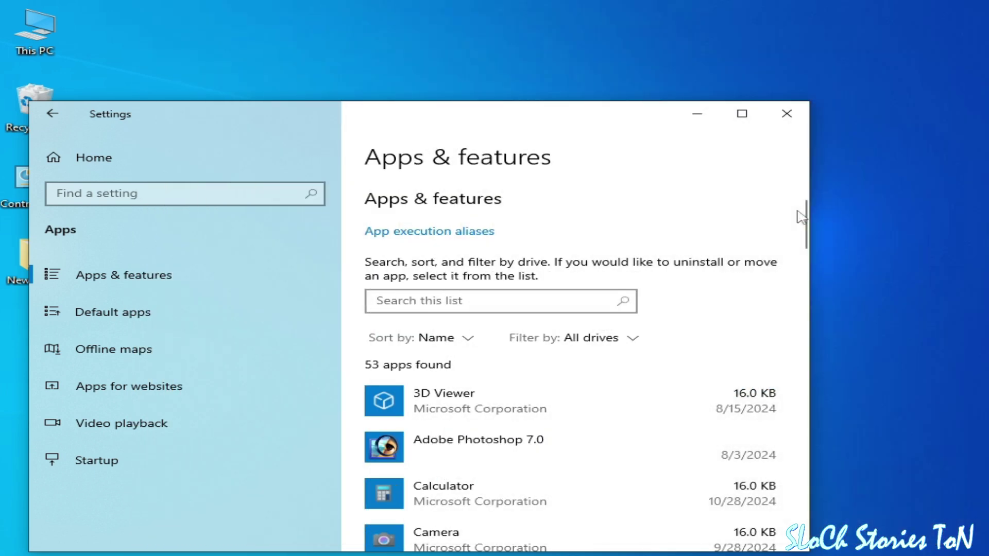
{"action": "scroll", "coordinate": [796, 309], "scroll_direction": "down", "scroll_amount": 10}
{"action": "left_click", "coordinate": [802, 124]}
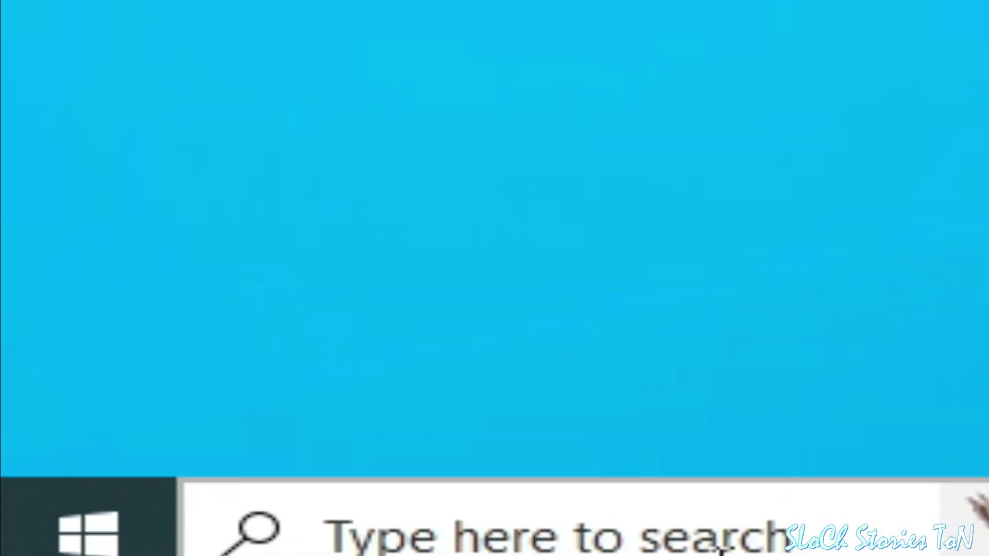
- Search 'optional feature' and open the Optional features settings page
{"action": "left_click", "coordinate": [94, 549]}
{"action": "type", "text": "optional "}
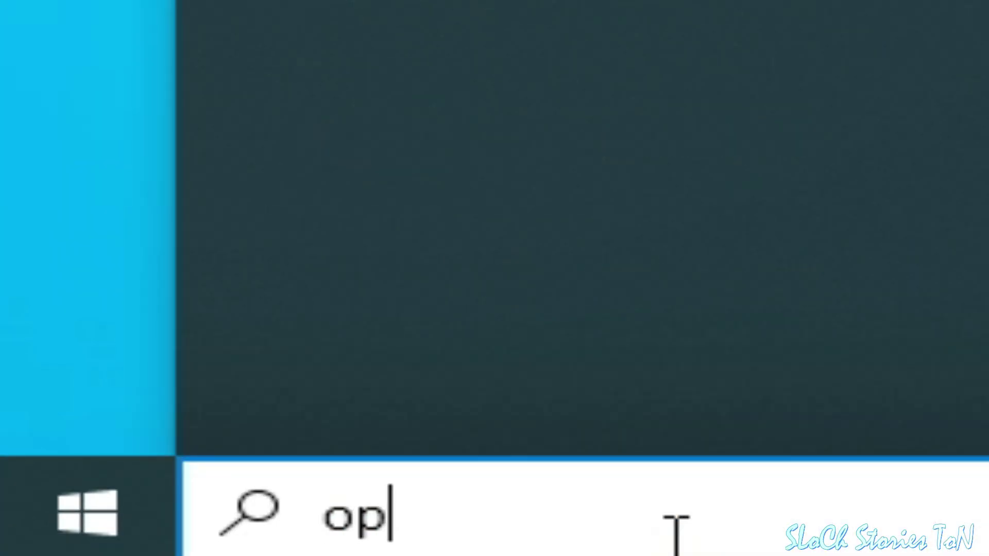
{"action": "type", "text": "featu"}
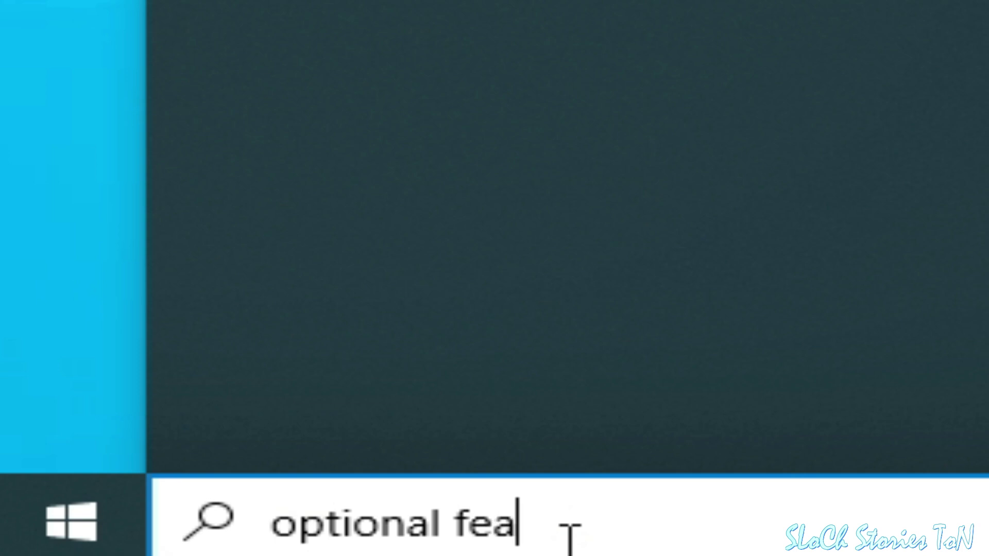
{"action": "type", "text": "re"}
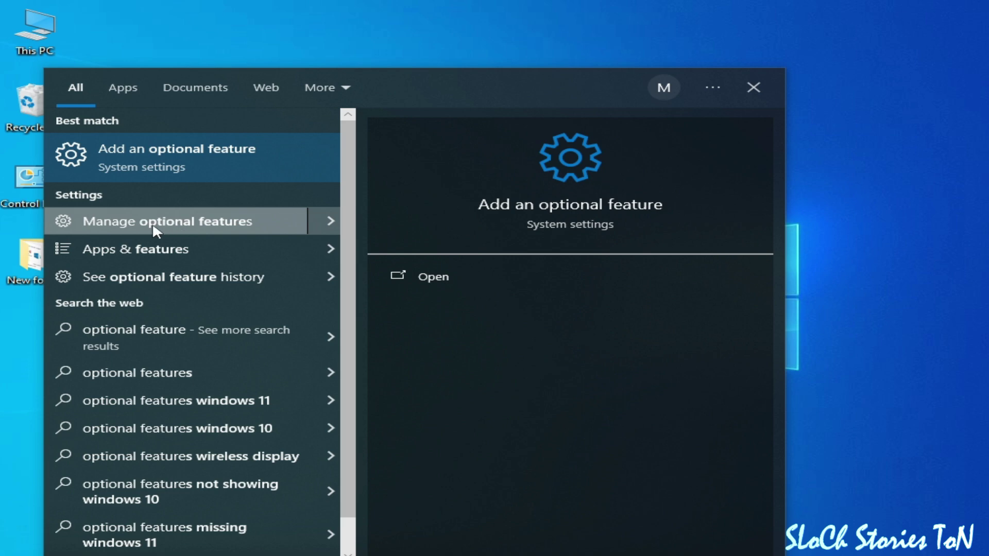
{"action": "left_click", "coordinate": [169, 225]}
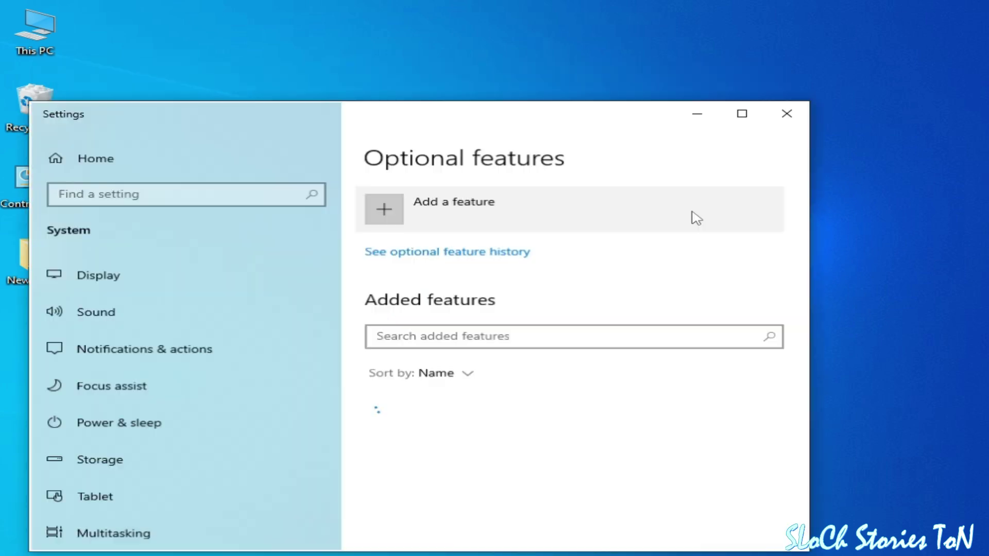
{"action": "left_click", "coordinate": [788, 113]}
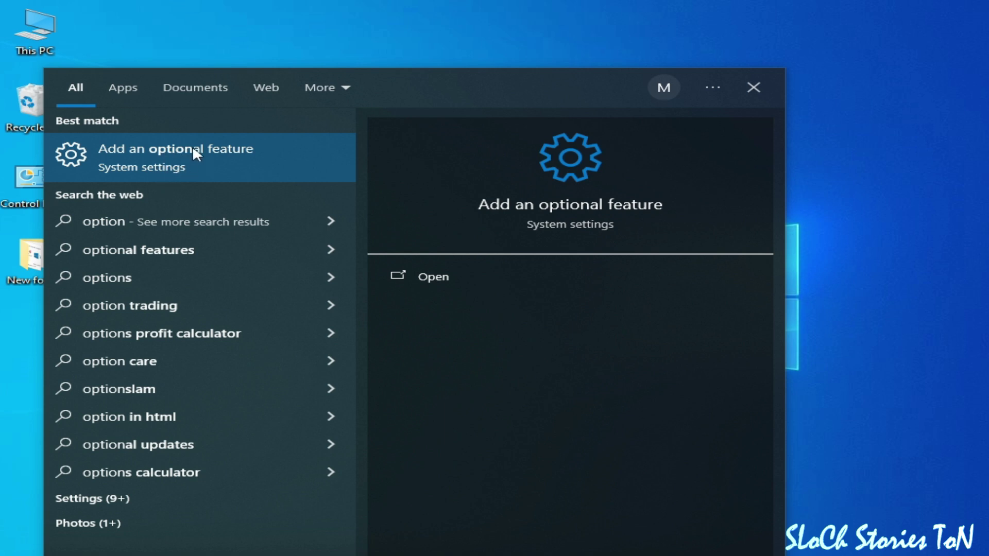
{"action": "left_click", "coordinate": [181, 154]}
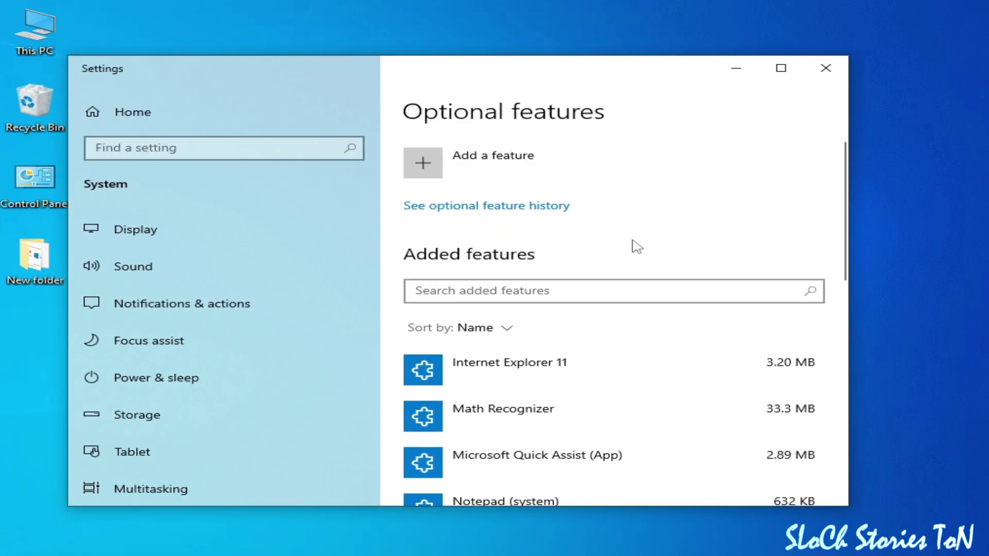
- Search added features for 'media feature p', then search available features for 'media'
{"action": "left_click", "coordinate": [509, 295]}
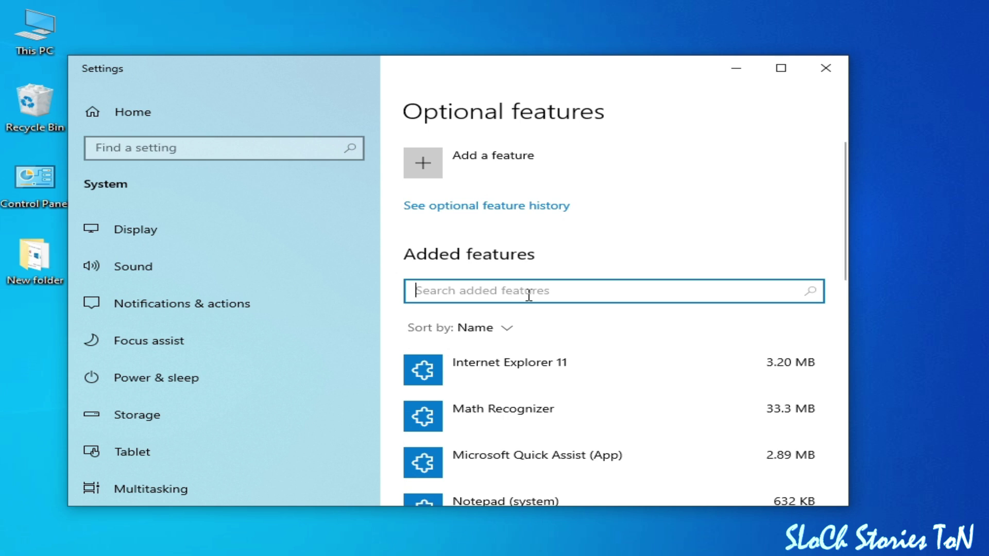
{"action": "type", "text": "m"}
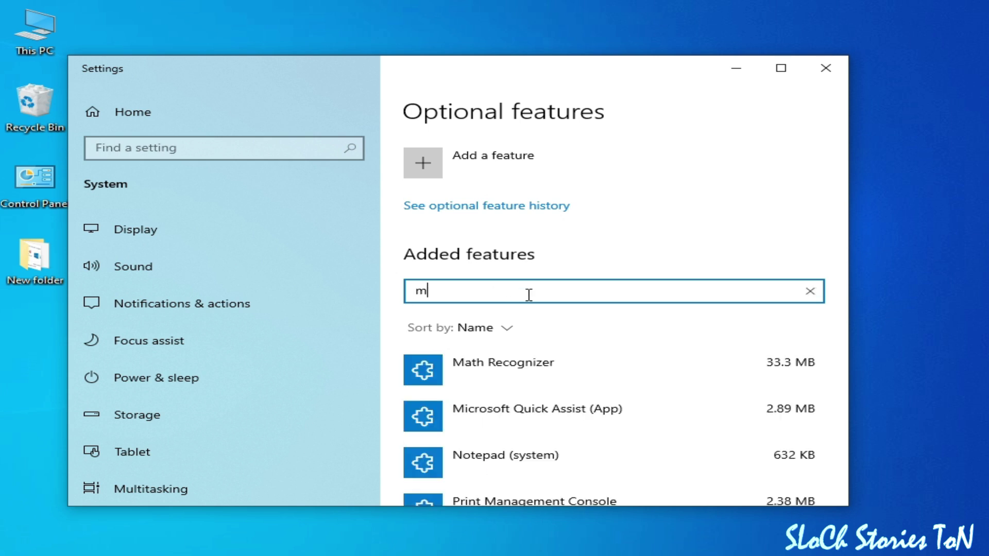
{"action": "type", "text": "ed"}
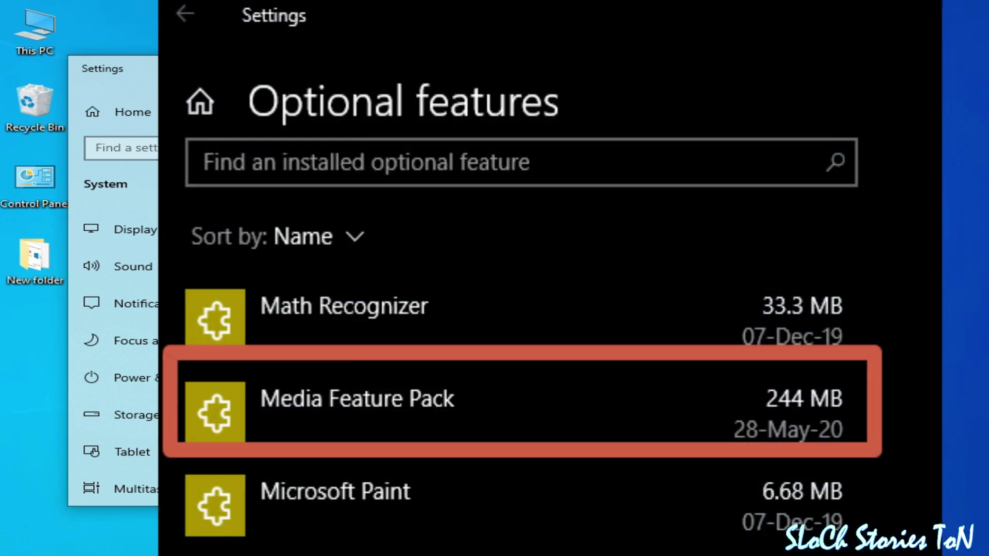
{"action": "type", "text": "ia feature p"}
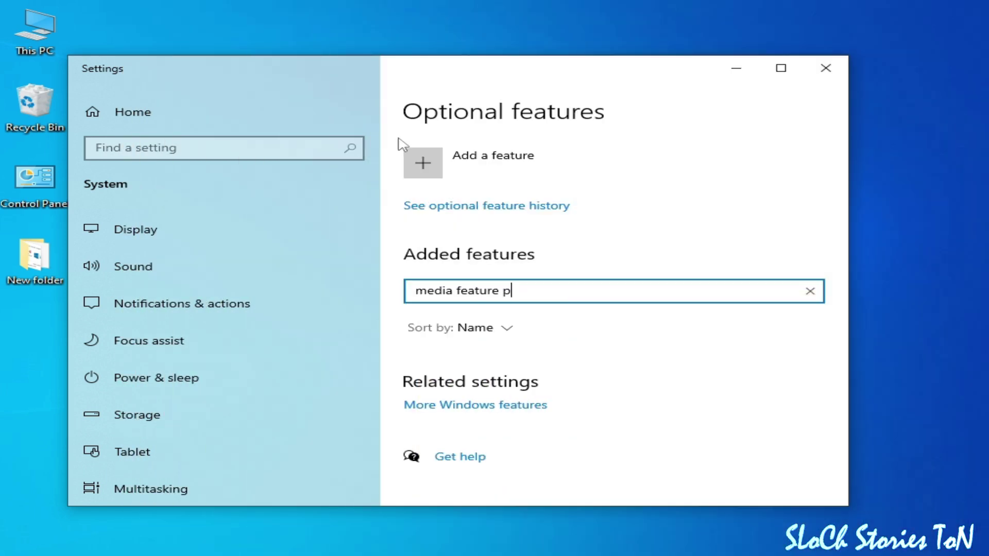
{"action": "left_click", "coordinate": [443, 171]}
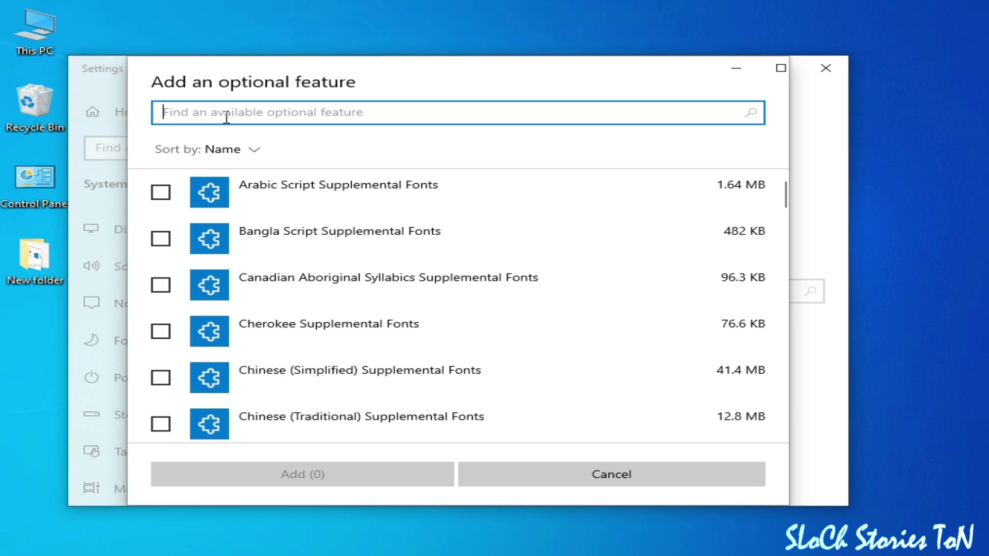
{"action": "type", "text": "me"}
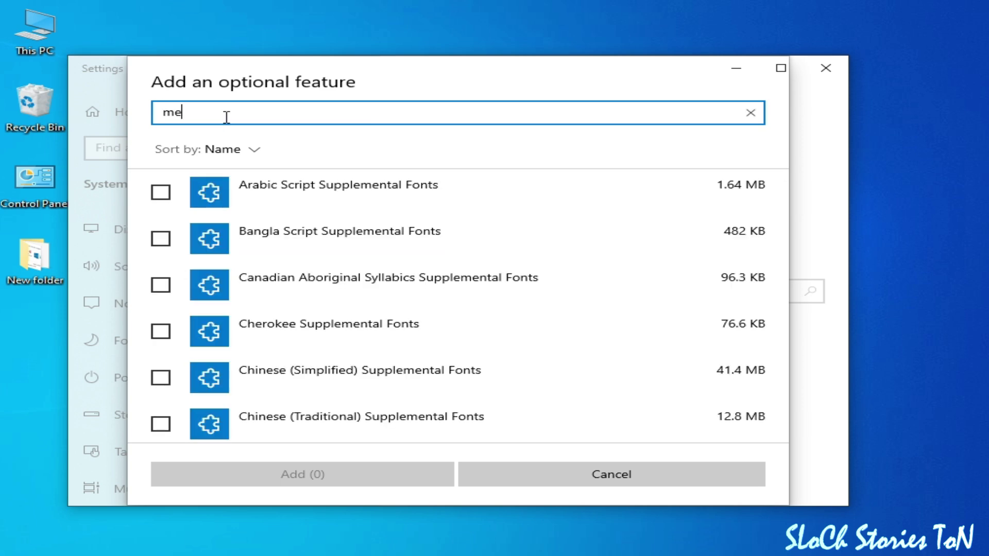
{"action": "type", "text": "dia"}
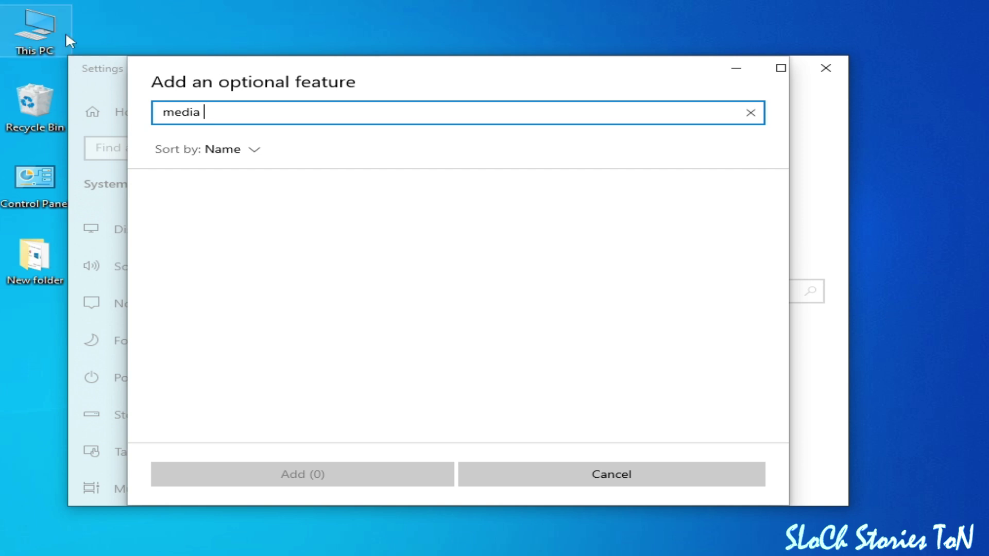
{"action": "left_click", "coordinate": [56, 21]}
{"action": "double_click", "coordinate": [56, 20]}
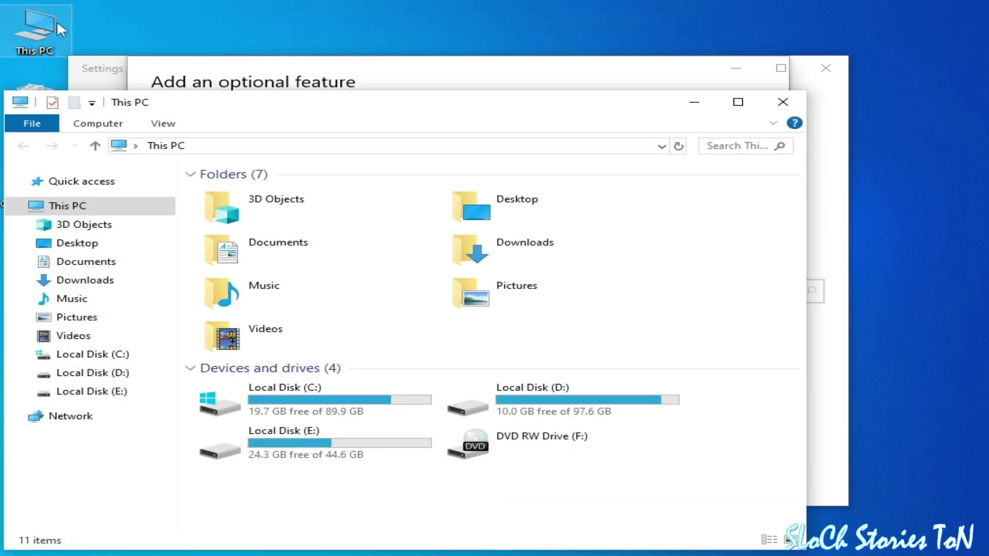
{"action": "right_click", "coordinate": [597, 498]}
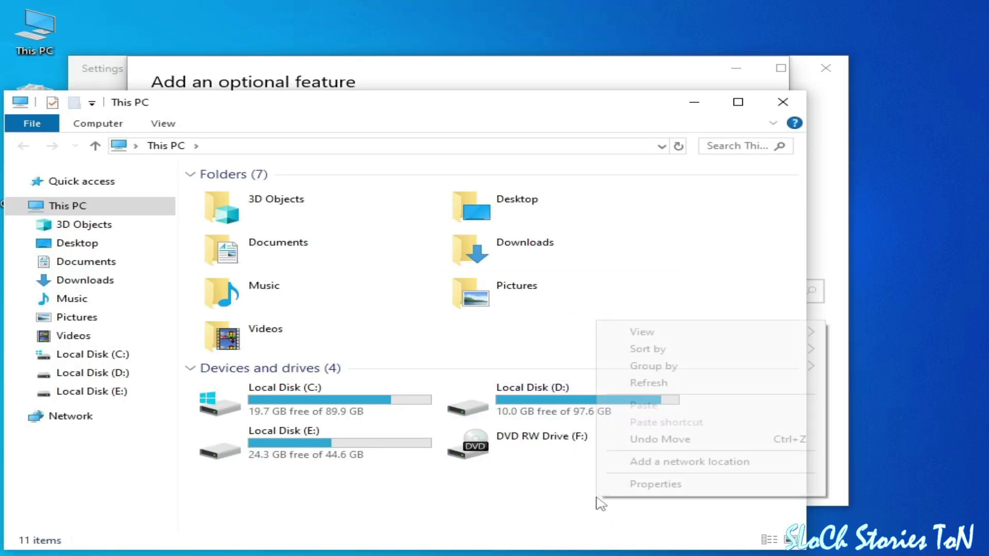
{"action": "left_click", "coordinate": [644, 484]}
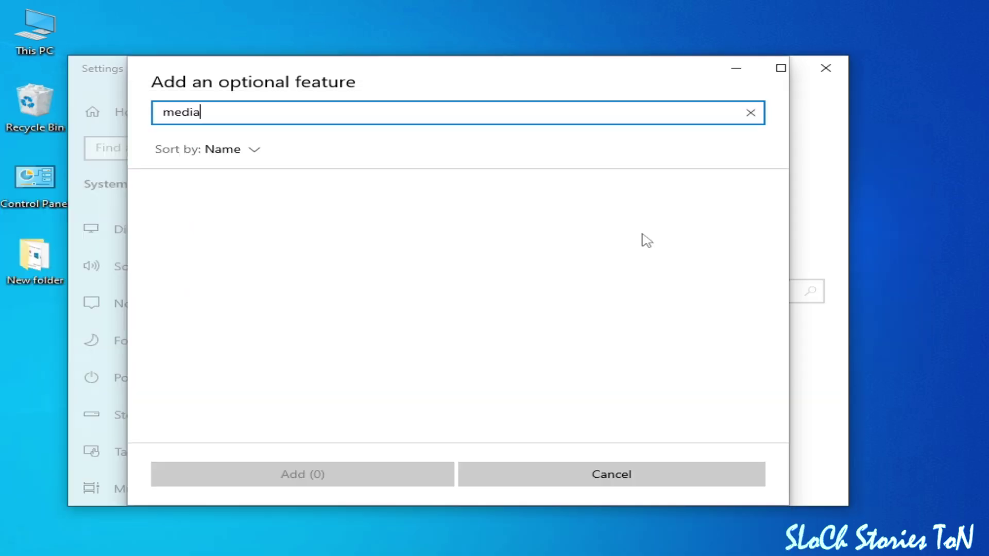
- Clear the search, tick the 244 MB Media Feature Pack and add it
{"action": "key", "text": "BackSpace"}
{"action": "key", "text": "BackSpace"}
{"action": "key", "text": "BackSpace"}
{"action": "key", "text": "BackSpace"}
{"action": "key", "text": "BackSpace"}
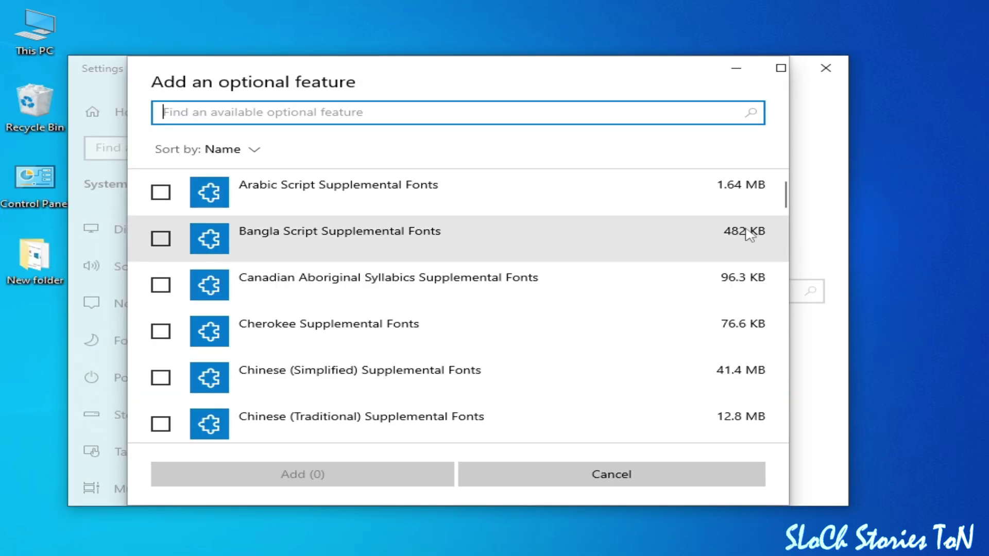
{"action": "left_click_drag", "start_coordinate": [781, 195], "coordinate": [787, 391]}
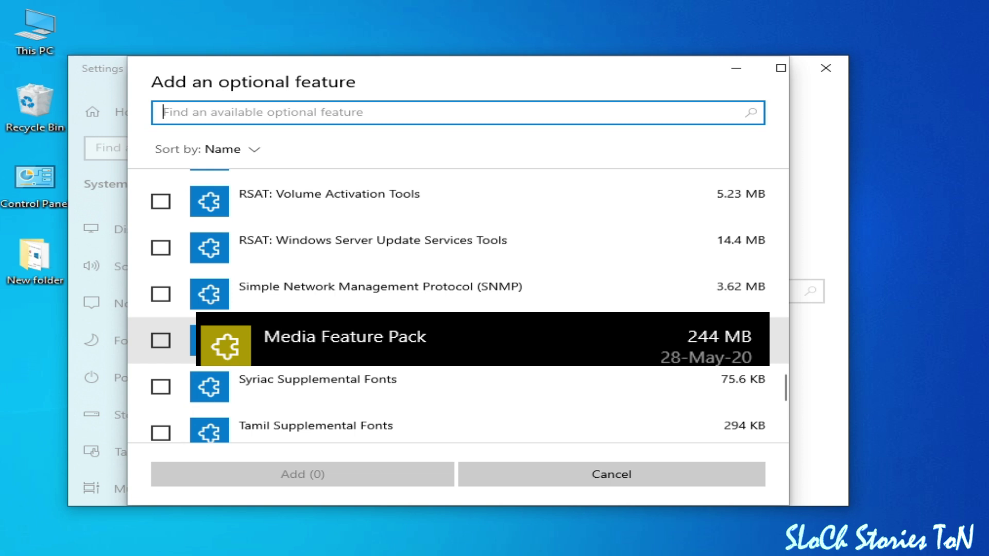
{"action": "left_click", "coordinate": [184, 345]}
{"action": "left_click", "coordinate": [286, 473]}
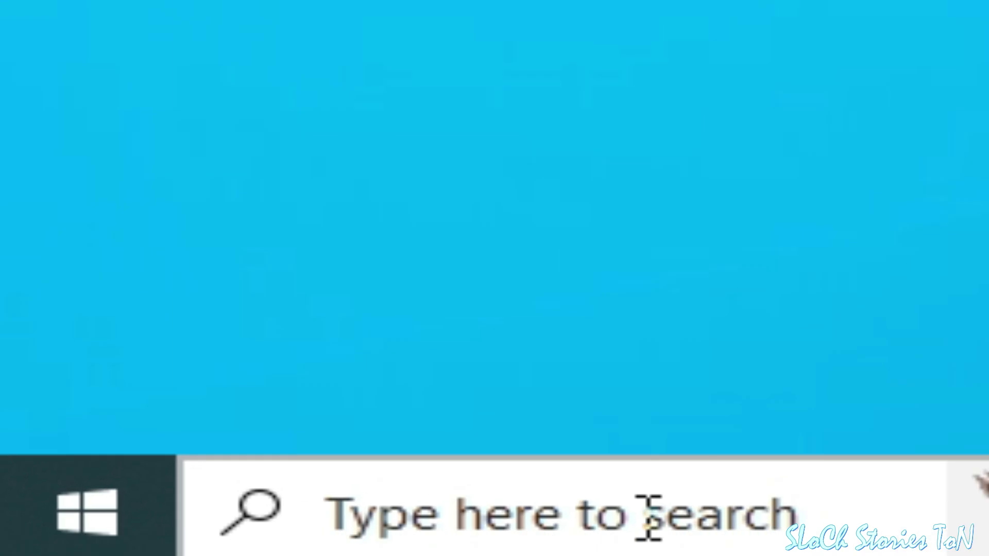
- Open Settings > System > About to confirm Windows 10 Pro version 22H2
{"action": "left_click", "coordinate": [648, 517]}
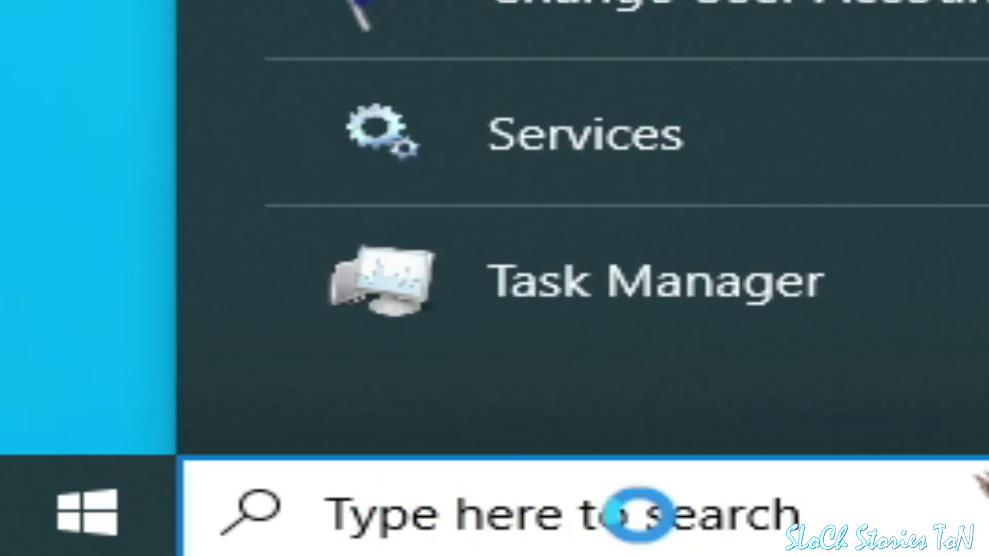
{"action": "type", "text": "set"}
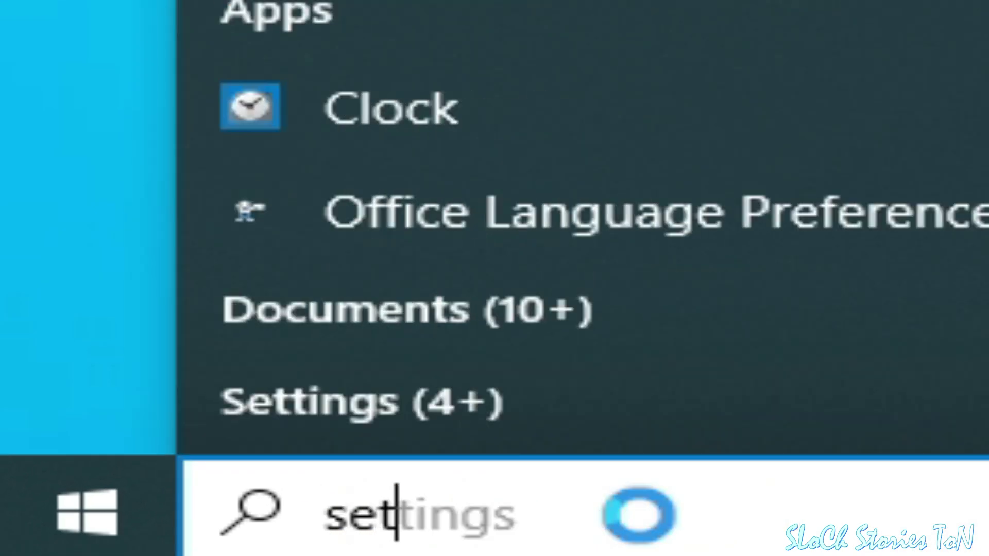
{"action": "left_click", "coordinate": [140, 161]}
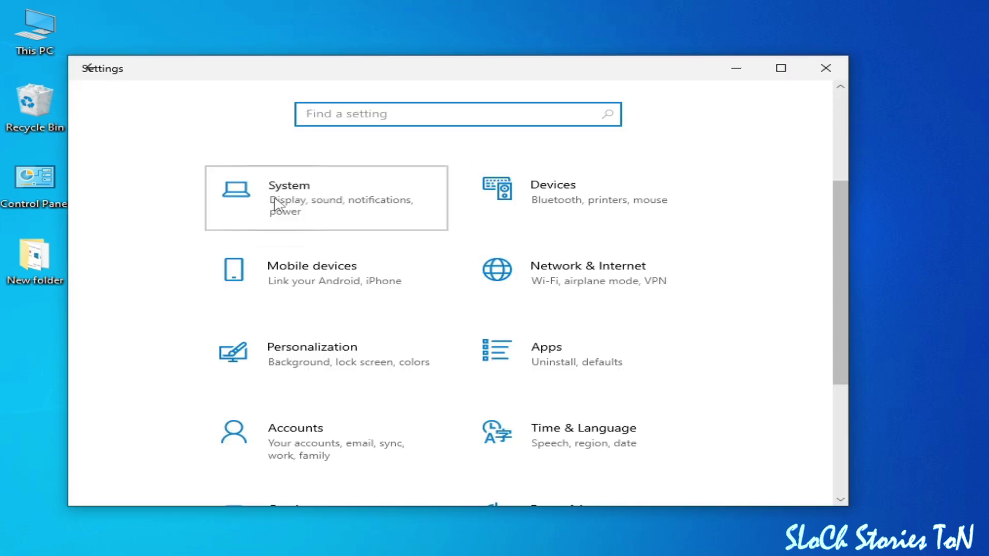
{"action": "left_click", "coordinate": [275, 204]}
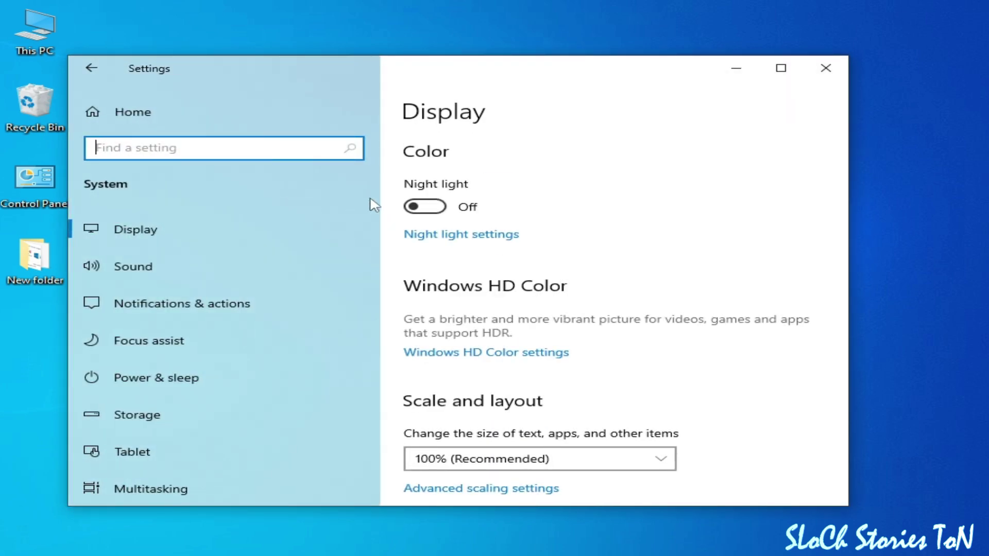
{"action": "left_click_drag", "start_coordinate": [379, 273], "coordinate": [388, 410]}
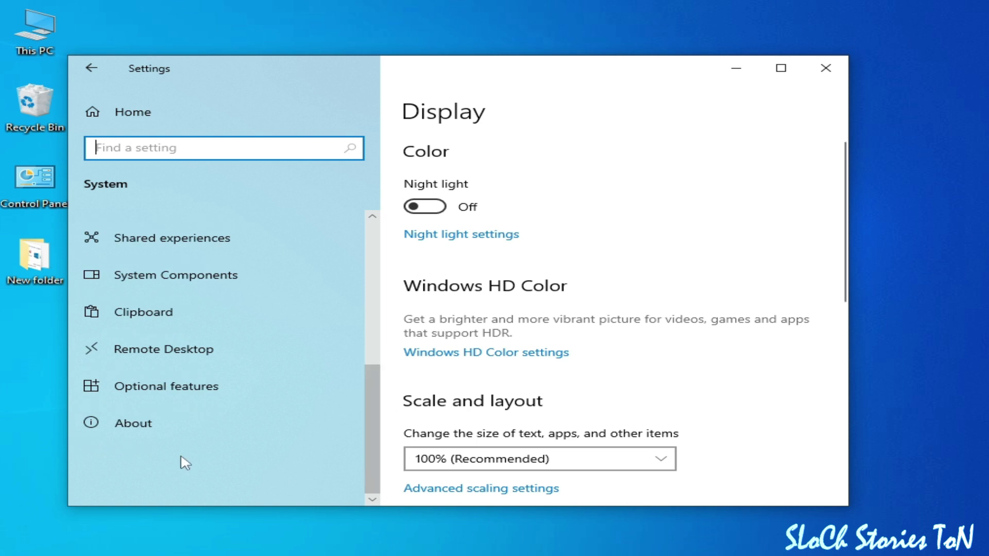
{"action": "left_click", "coordinate": [146, 435]}
{"action": "left_click_drag", "start_coordinate": [840, 271], "coordinate": [839, 288]}
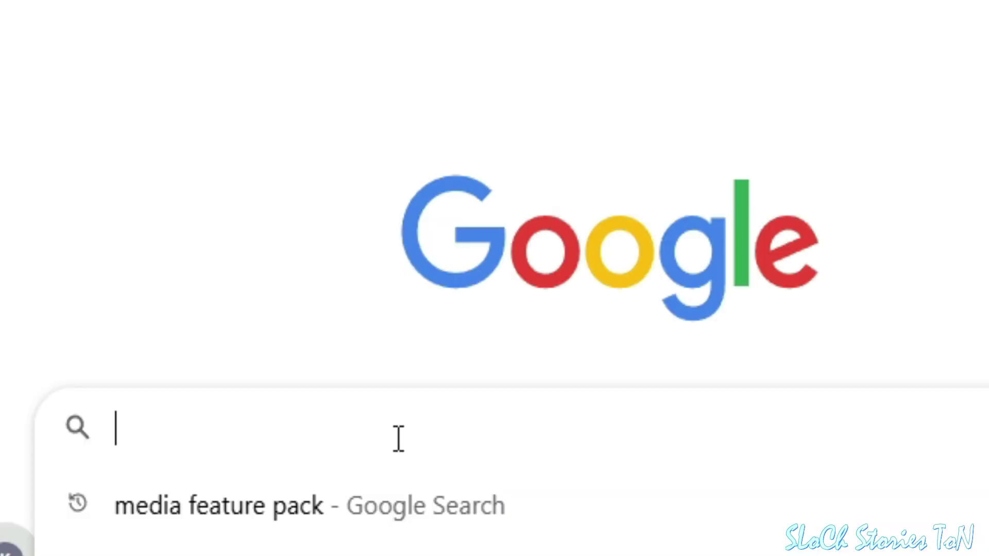
- Google 'media feature pack' and open Microsoft's Download Windows 10 Media Feature Pack page
{"action": "type", "text": "media feature pack"}
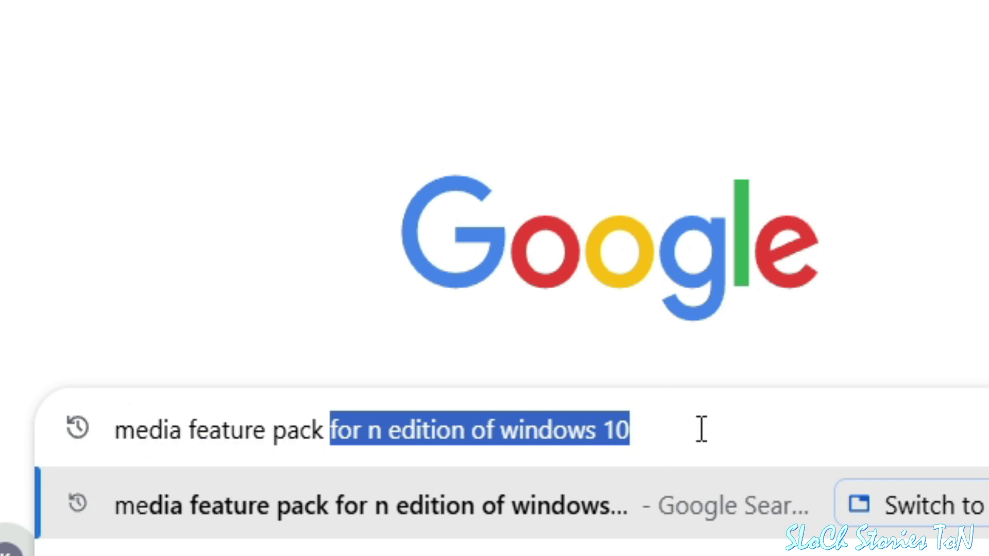
{"action": "key", "text": "Delete"}
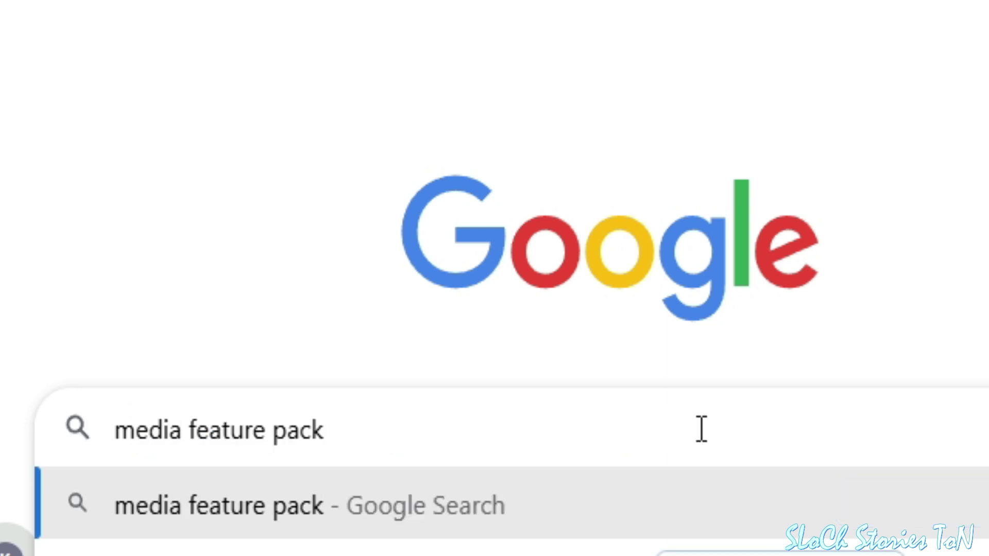
{"action": "key", "text": "Return"}
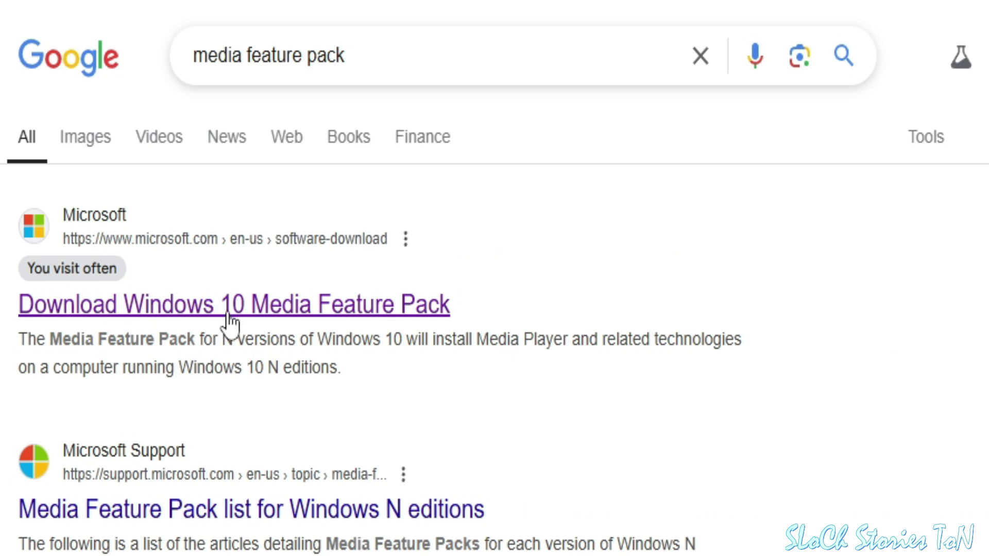
{"action": "left_click", "coordinate": [270, 313]}
{"action": "scroll", "coordinate": [464, 315], "scroll_direction": "down", "scroll_amount": 10}
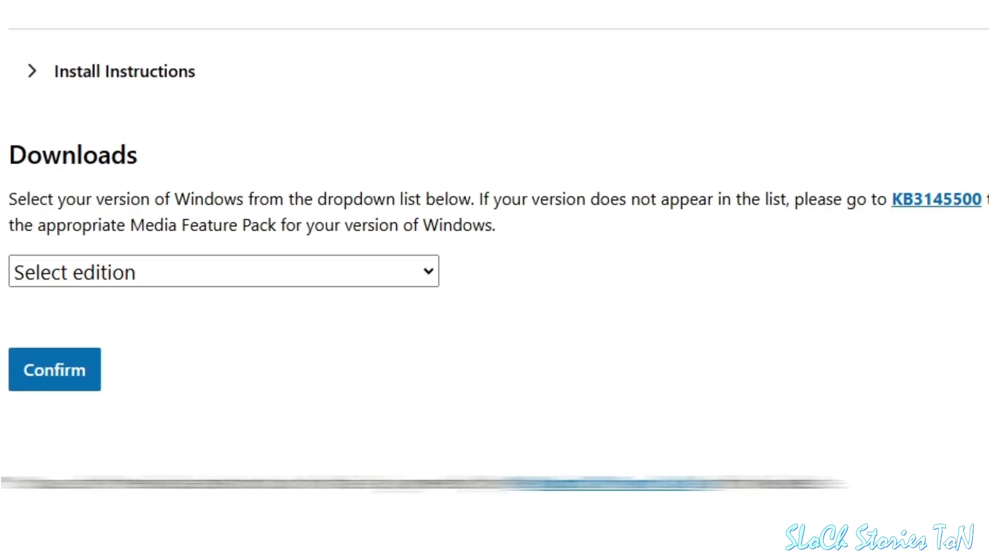
- Choose Media Feature Pack Version 1709 in English (United States) to get the download links
{"action": "left_click", "coordinate": [427, 260]}
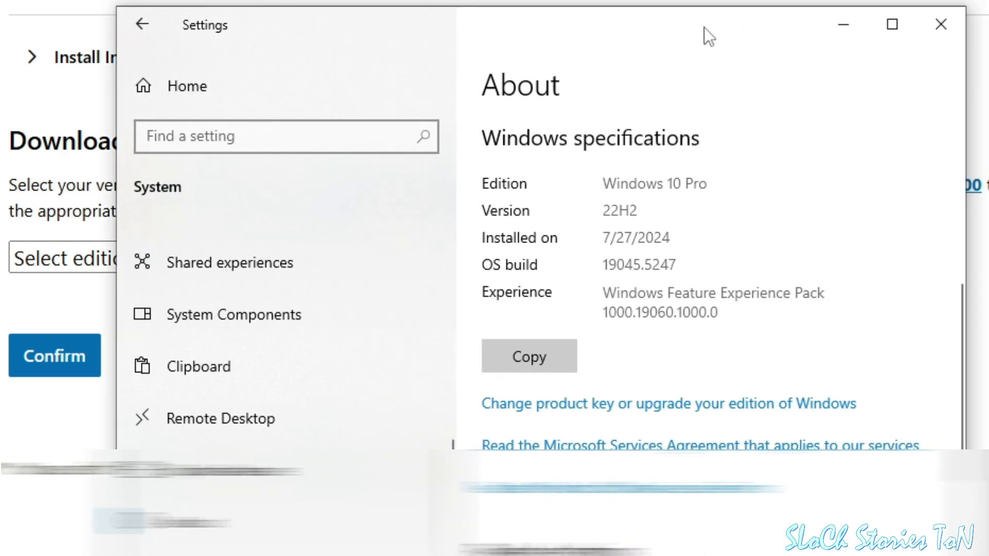
{"action": "left_click", "coordinate": [933, 33]}
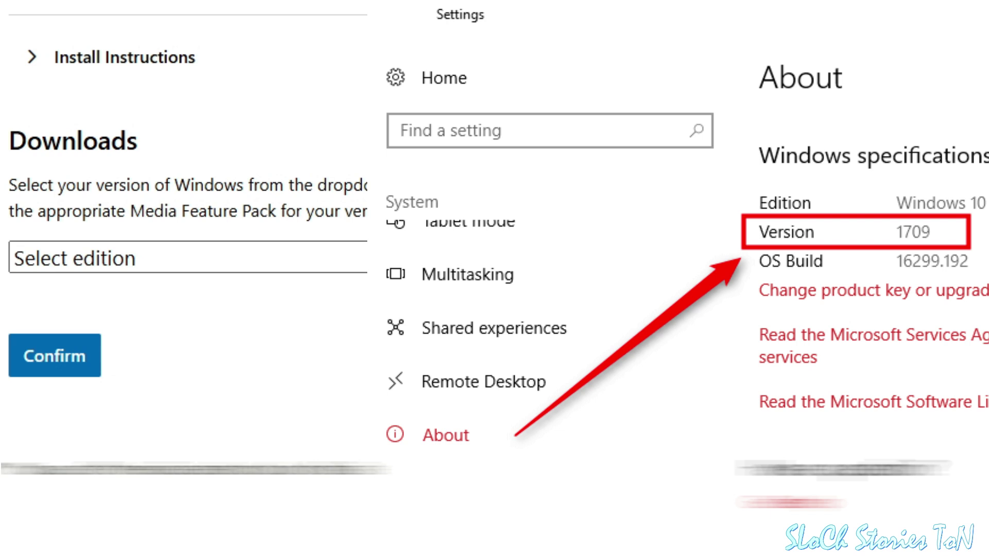
{"action": "left_click", "coordinate": [216, 258]}
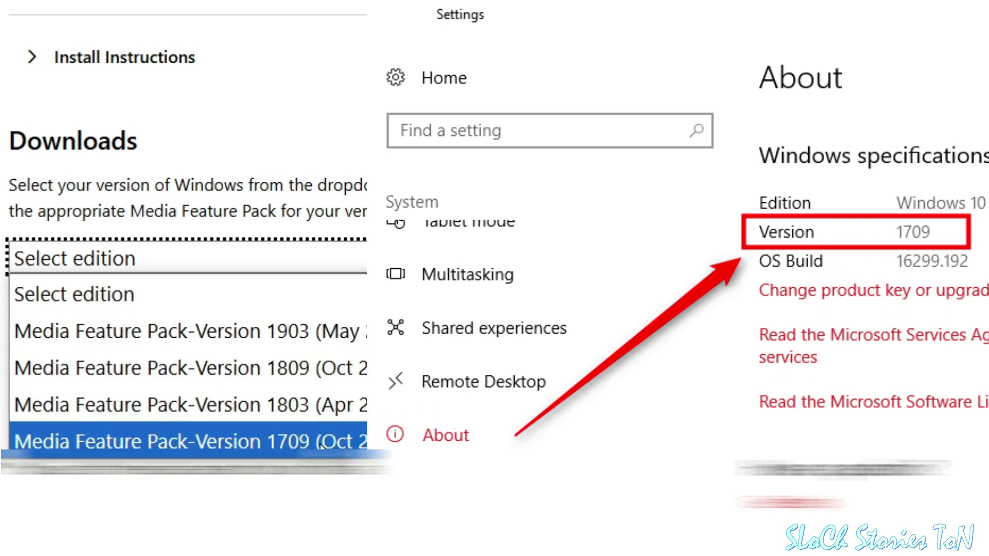
{"action": "left_click", "coordinate": [299, 443]}
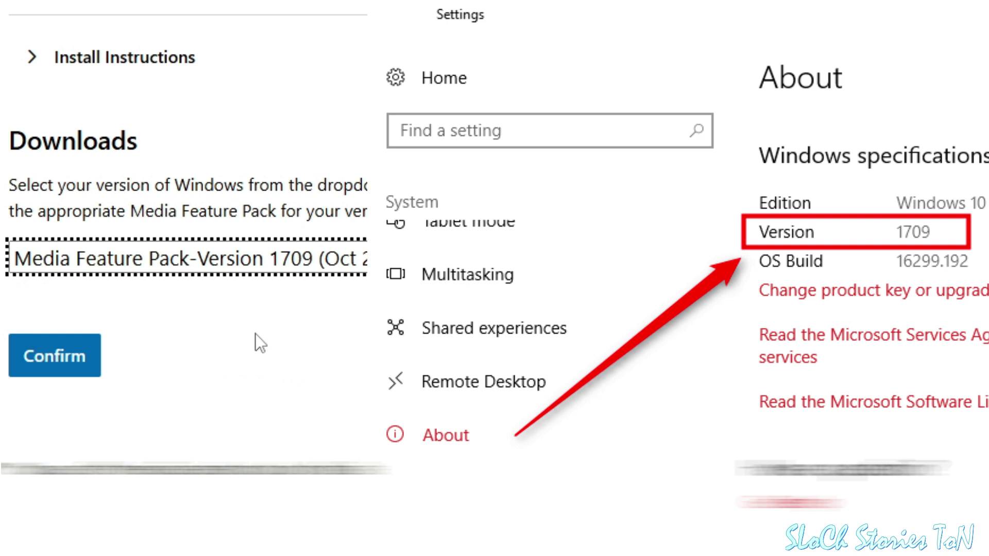
{"action": "left_click", "coordinate": [69, 378]}
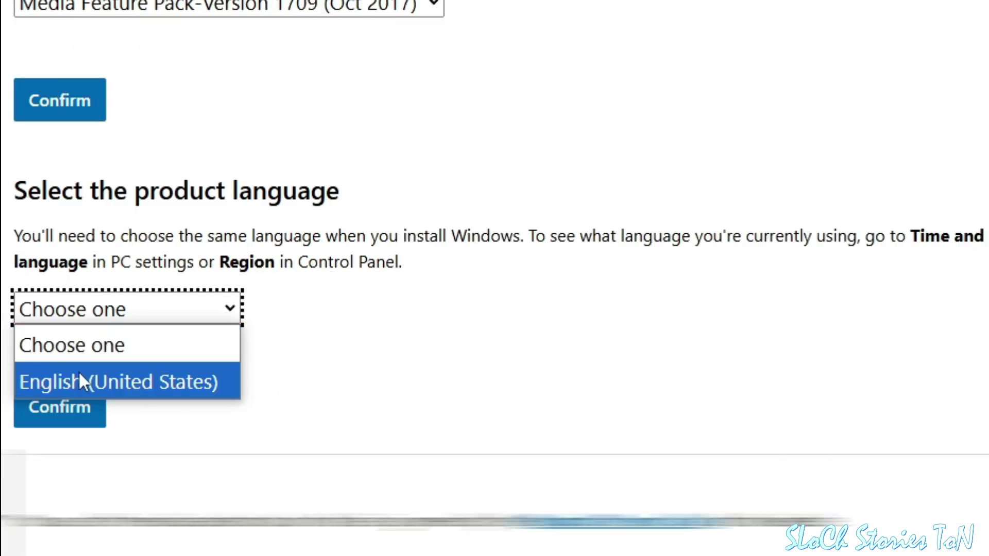
{"action": "left_click", "coordinate": [90, 371]}
{"action": "left_click", "coordinate": [86, 412]}
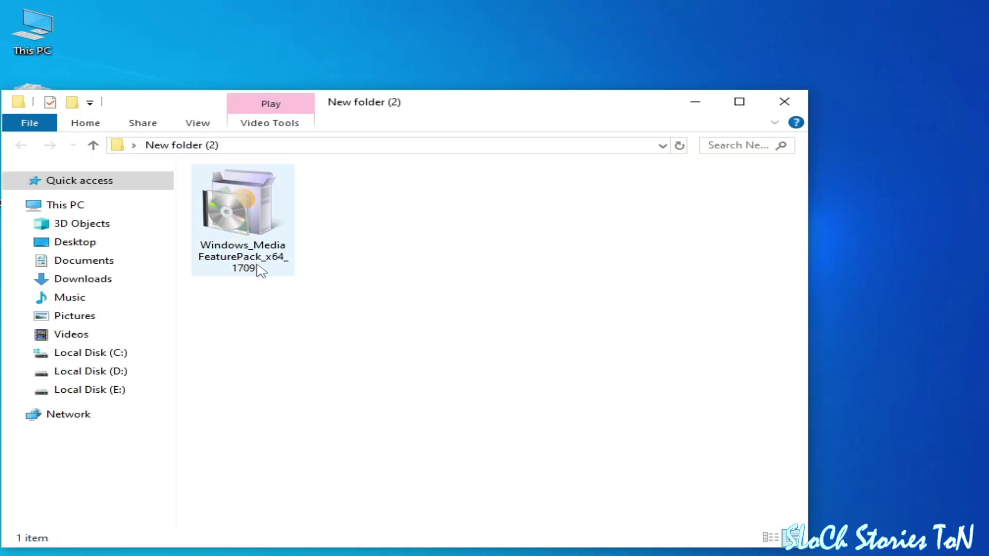
- Run Windows_MediaFeaturePack_x64_1709 from New folder (2) via its right-click Open command
{"action": "left_click", "coordinate": [239, 227]}
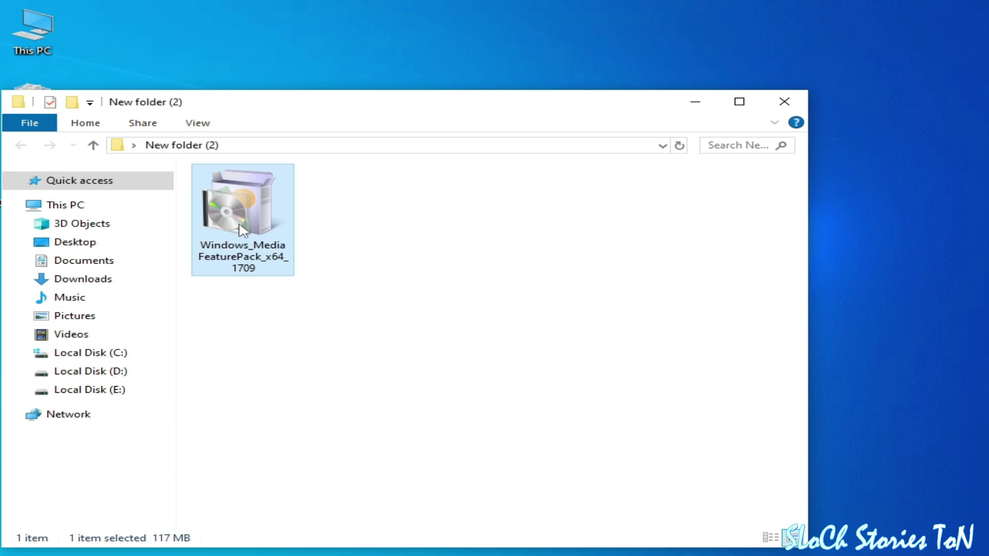
{"action": "right_click", "coordinate": [239, 227]}
{"action": "left_click", "coordinate": [286, 237]}
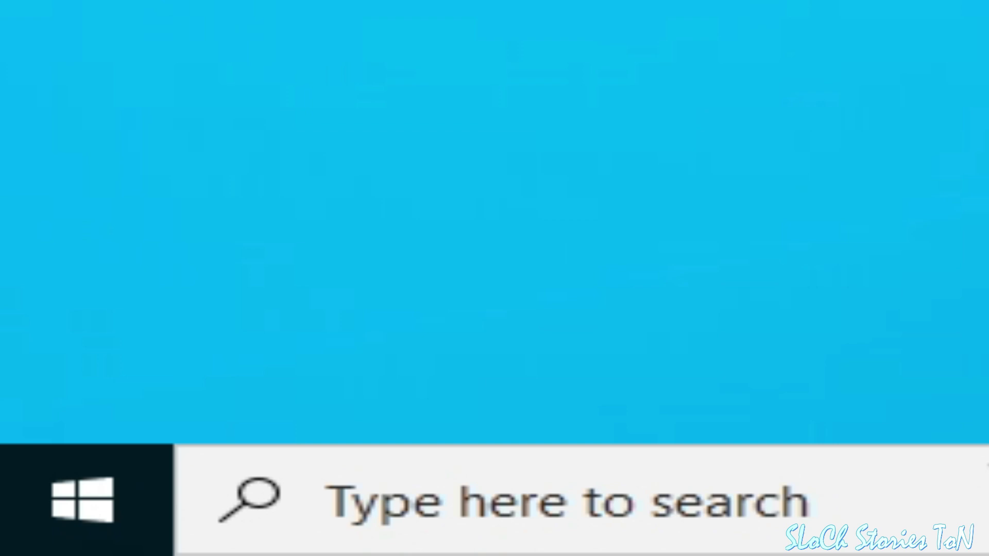
- Restart the PC from the Start menu power options and centre the dxwebsetup icon
{"action": "left_click", "coordinate": [76, 508]}
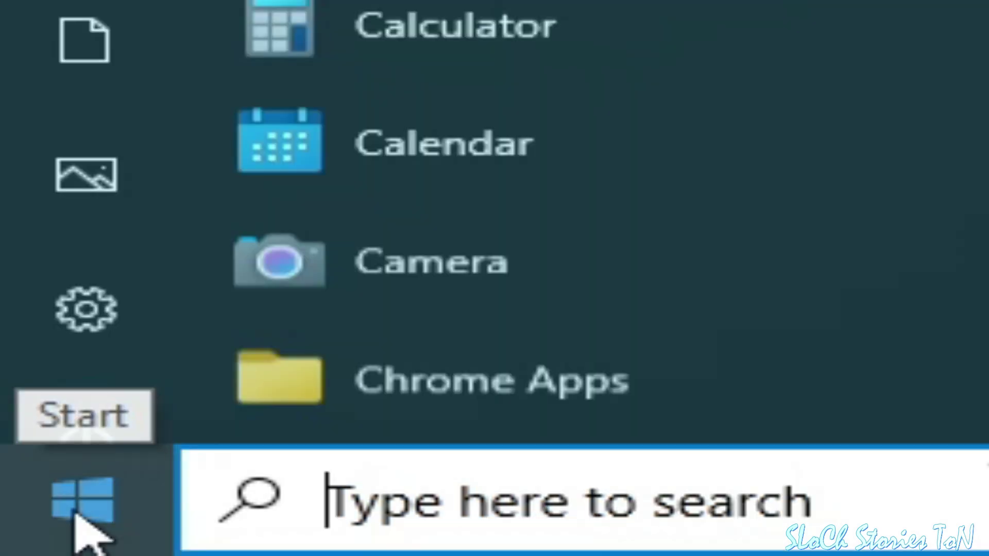
{"action": "left_click", "coordinate": [88, 403]}
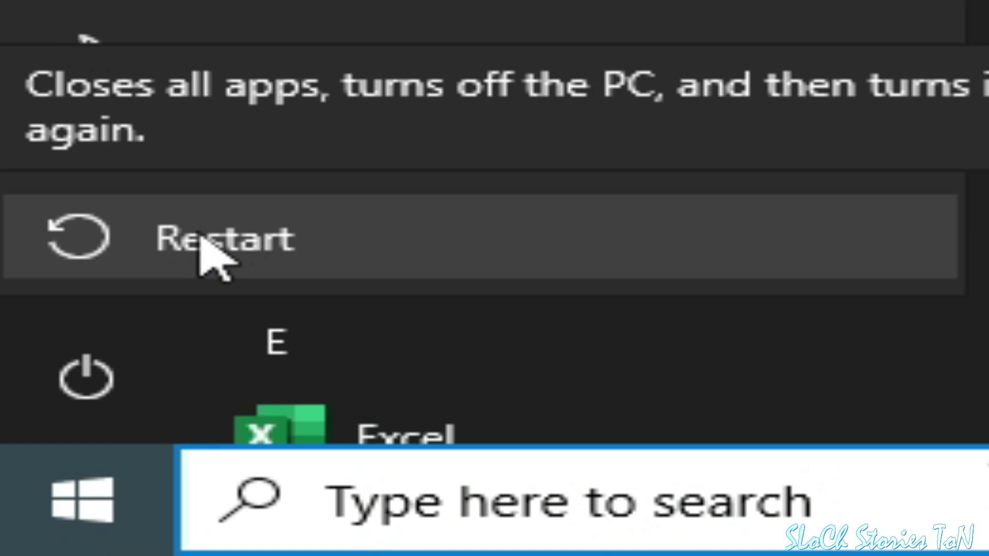
{"action": "left_click_drag", "start_coordinate": [950, 180], "coordinate": [482, 192]}
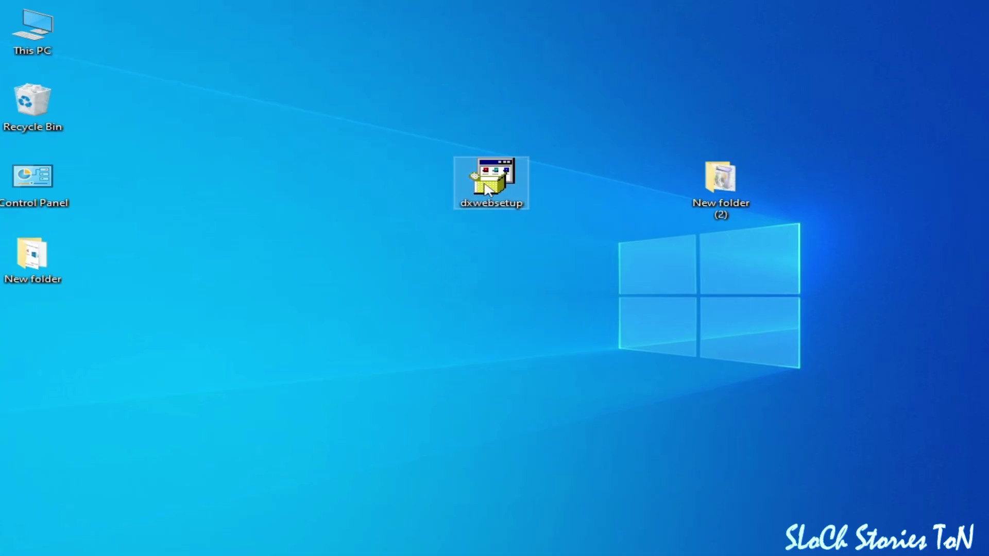
- Run dxwebsetup as administrator, accept the licence agreement and start the DirectX installation
{"action": "right_click", "coordinate": [494, 180]}
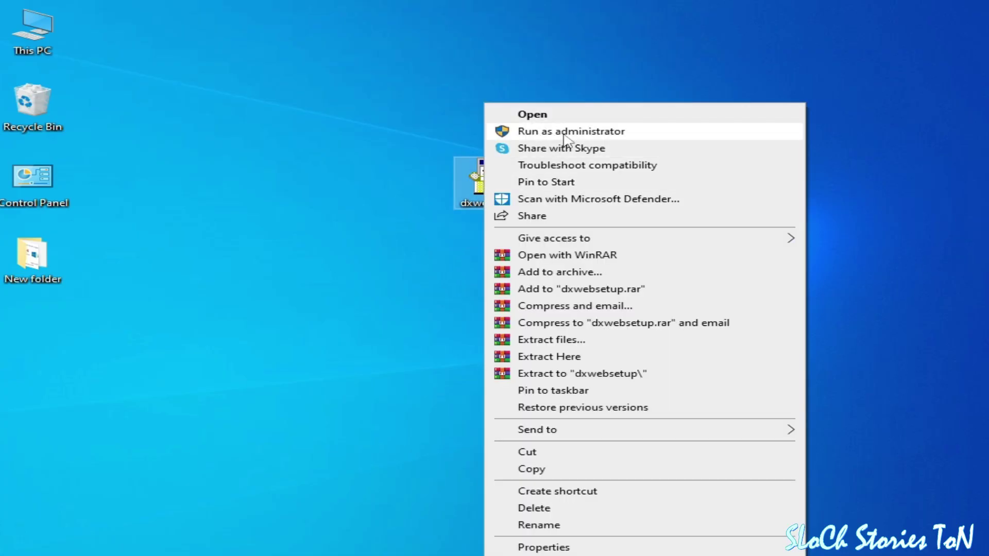
{"action": "left_click", "coordinate": [531, 114]}
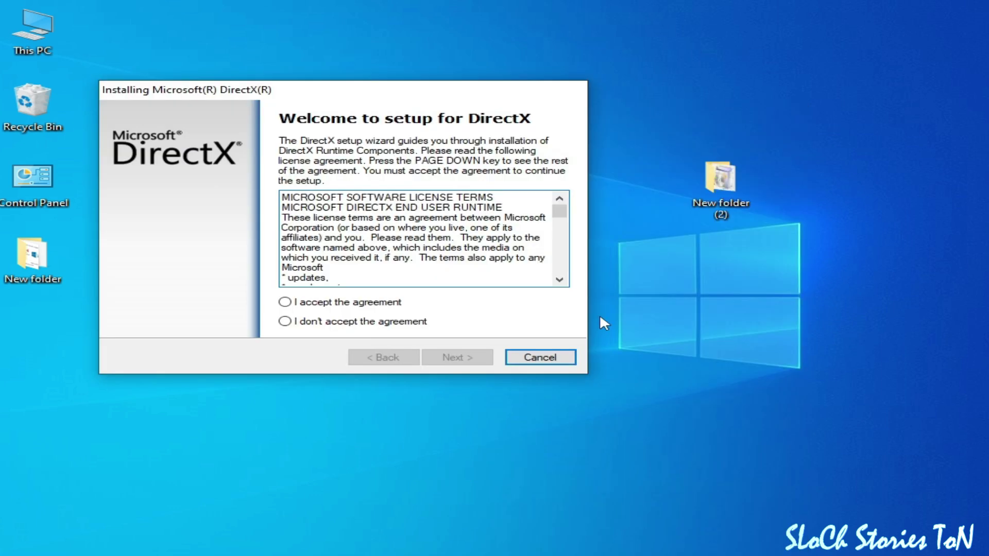
{"action": "left_click", "coordinate": [283, 300]}
{"action": "left_click", "coordinate": [456, 357]}
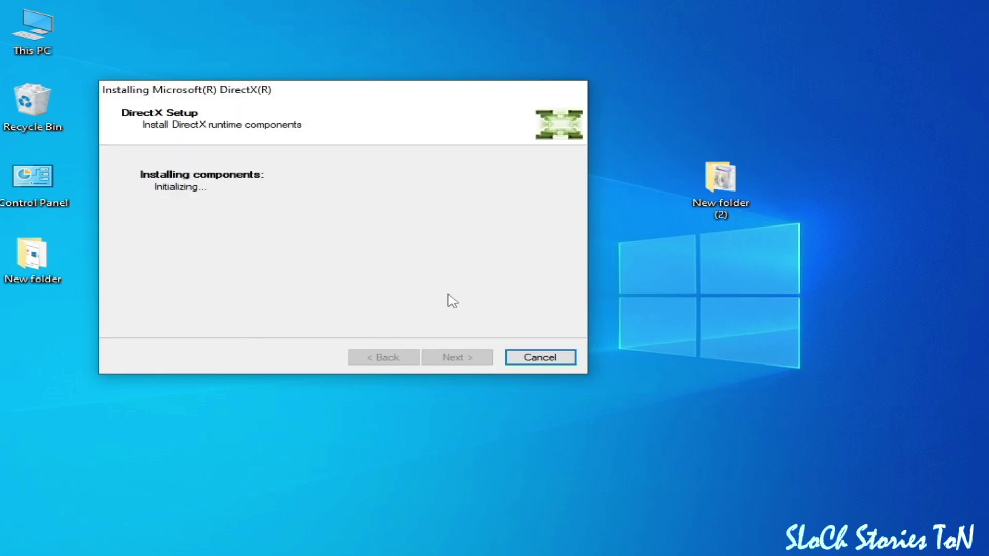